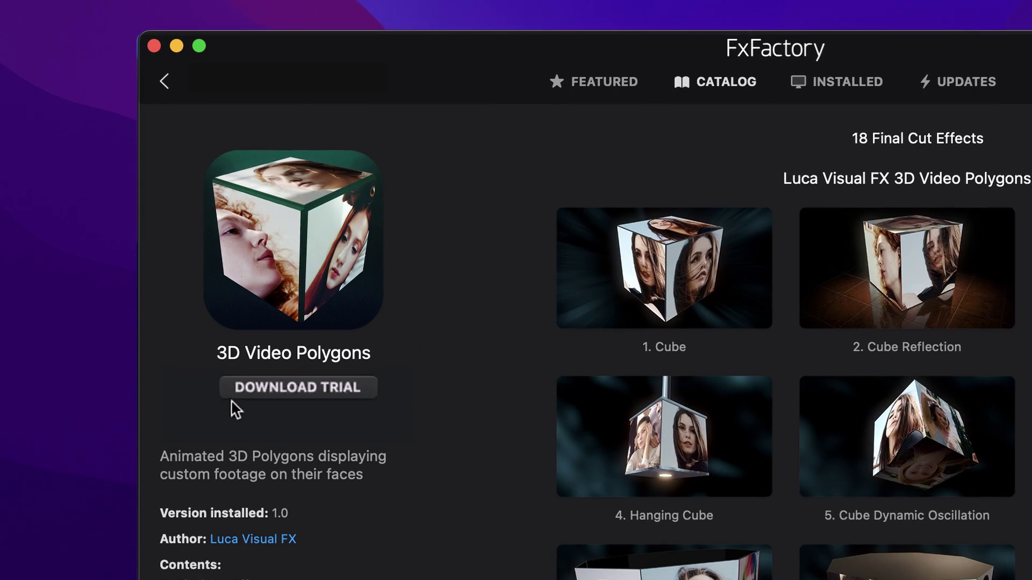
# Download the 3D Video Polygons trial from its FxFactory product page.
pyautogui.click(368, 386)
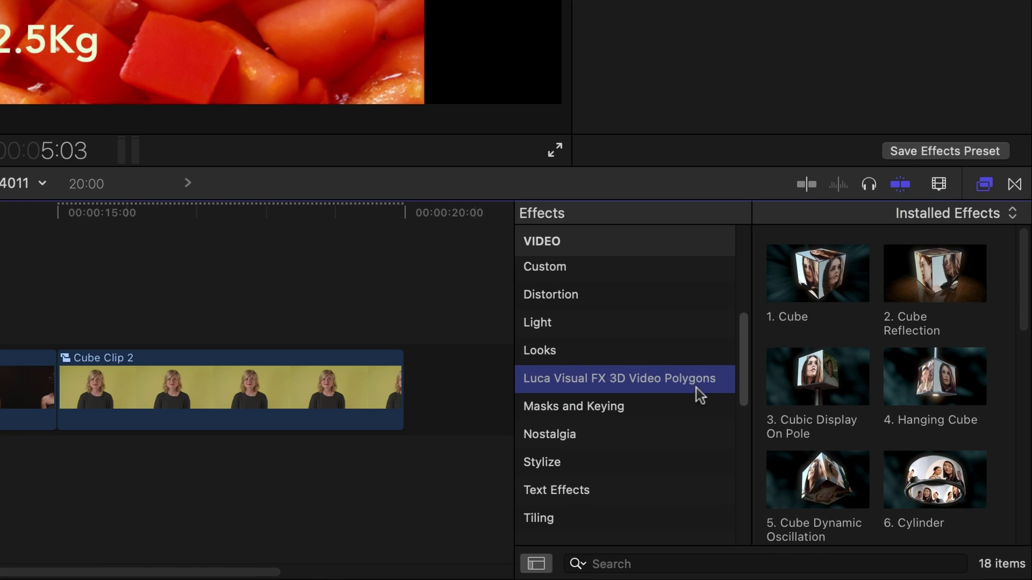
# Hide the effect categories and scroll through the Luca Visual FX effect thumbnails and presets.
pyautogui.click(539, 568)
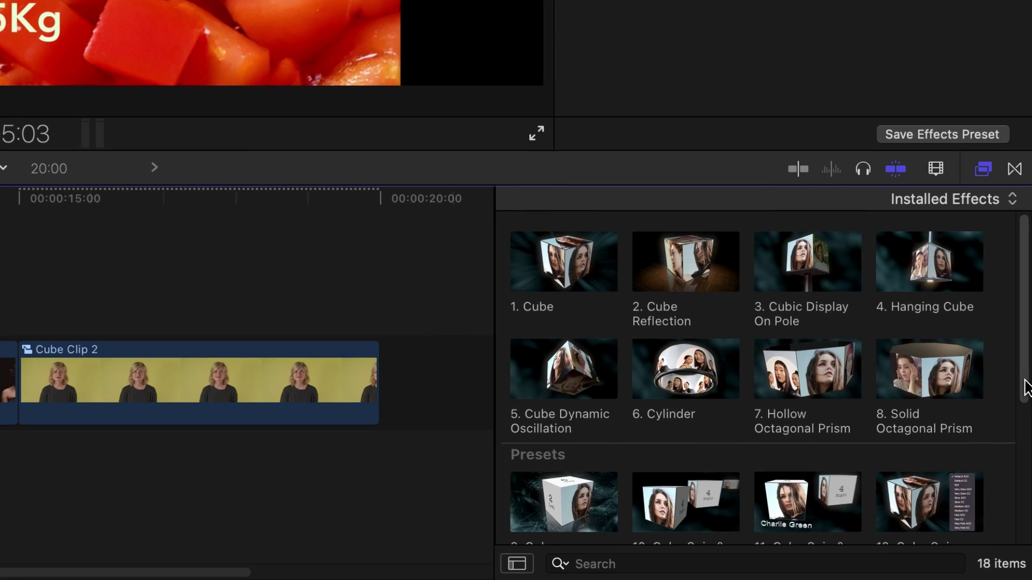
pyautogui.moveTo(1027, 389); pyautogui.dragTo(1026, 518)
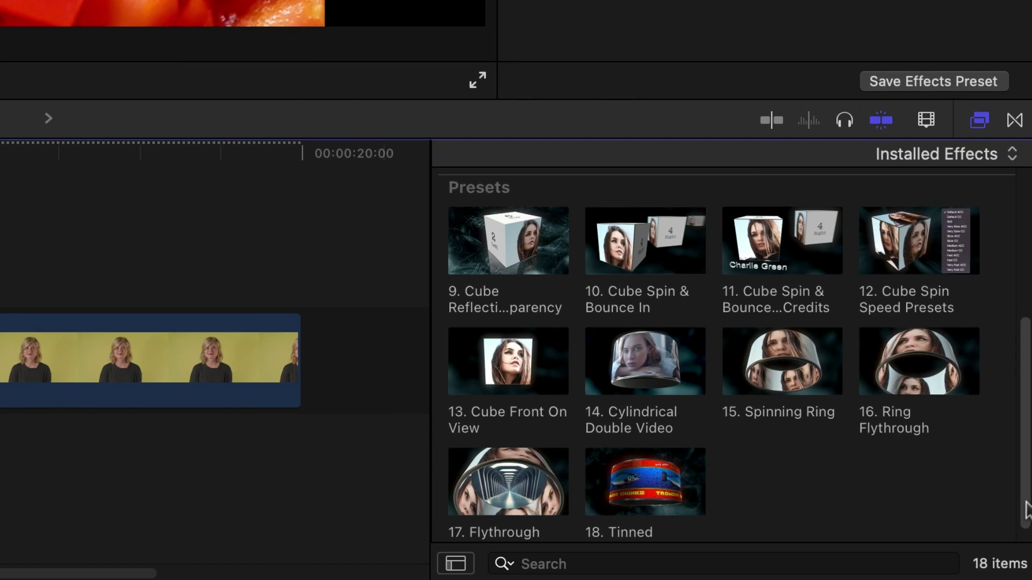
pyautogui.moveTo(1027, 511); pyautogui.dragTo(1007, 240)
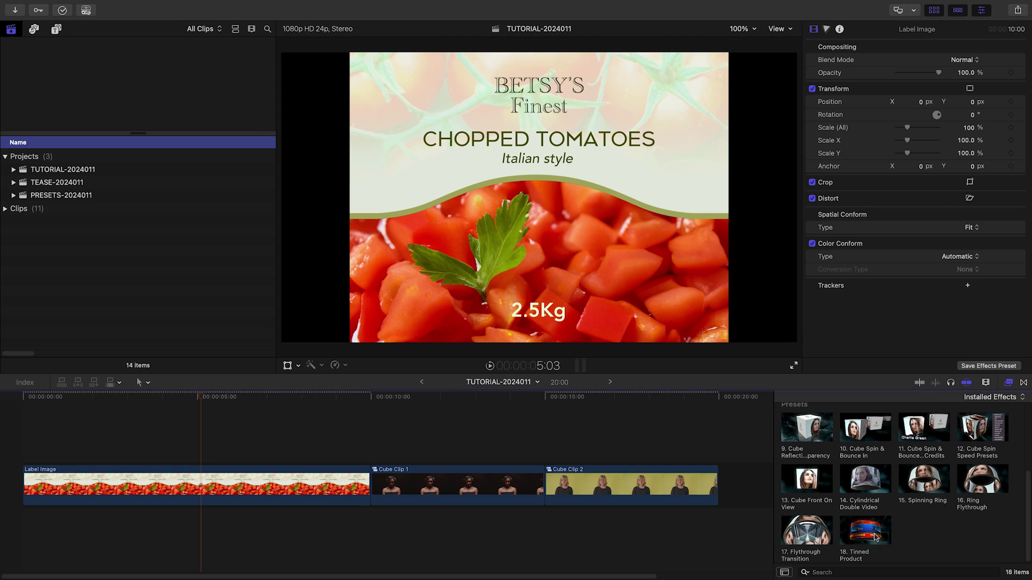
# Apply 18. Tinned Product to the Label Image clip with stylization Size 1.68 and Aspect 1.0.
pyautogui.moveTo(248, 480); pyautogui.dragTo(245, 485)
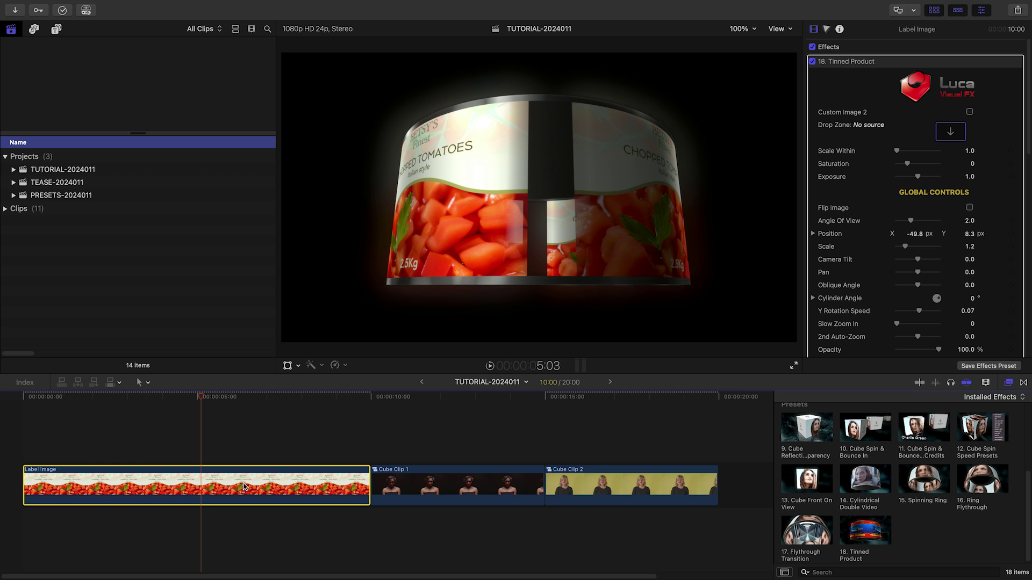
pyautogui.scroll(-10, 1028, 215)
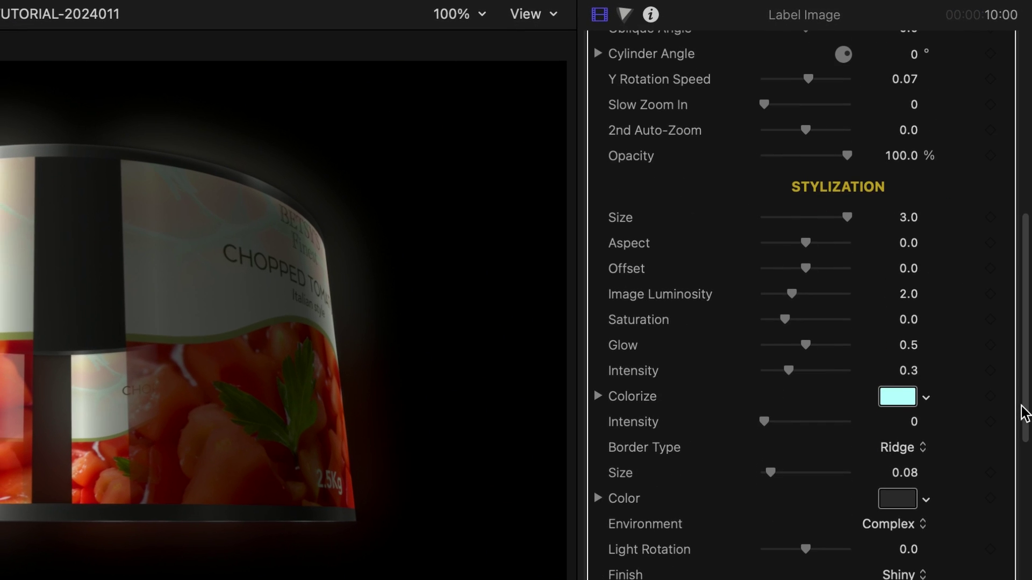
pyautogui.click(913, 218)
pyautogui.write('1.68')
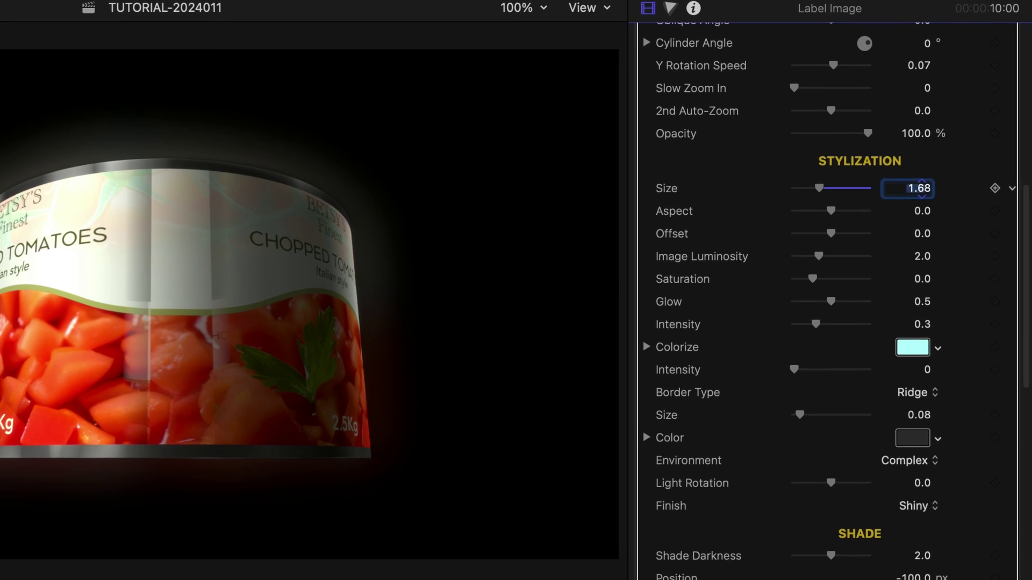
pyautogui.click(923, 224)
pyautogui.write('1.0')
pyautogui.press('Return')
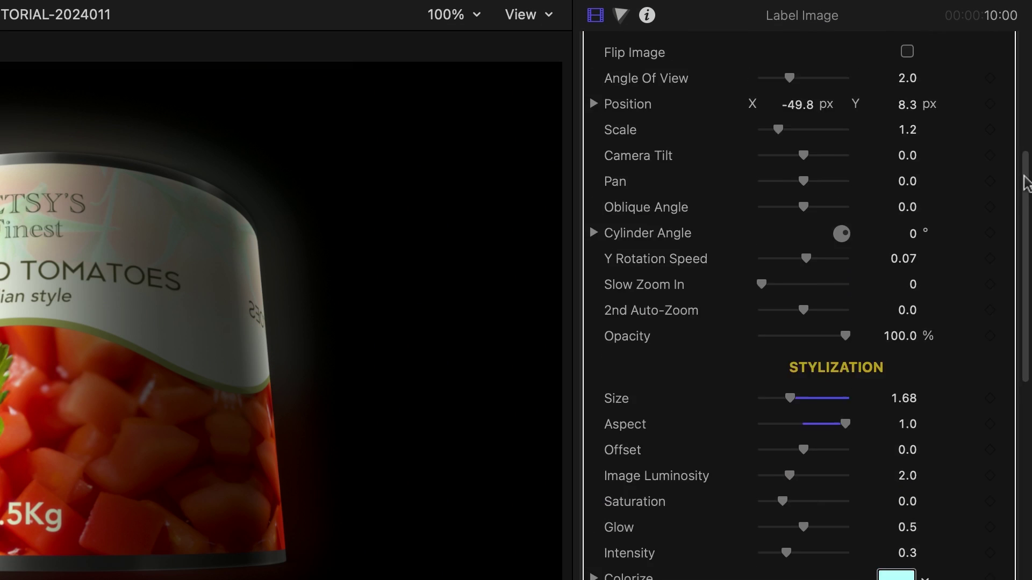
pyautogui.scroll(5, 1029, 127)
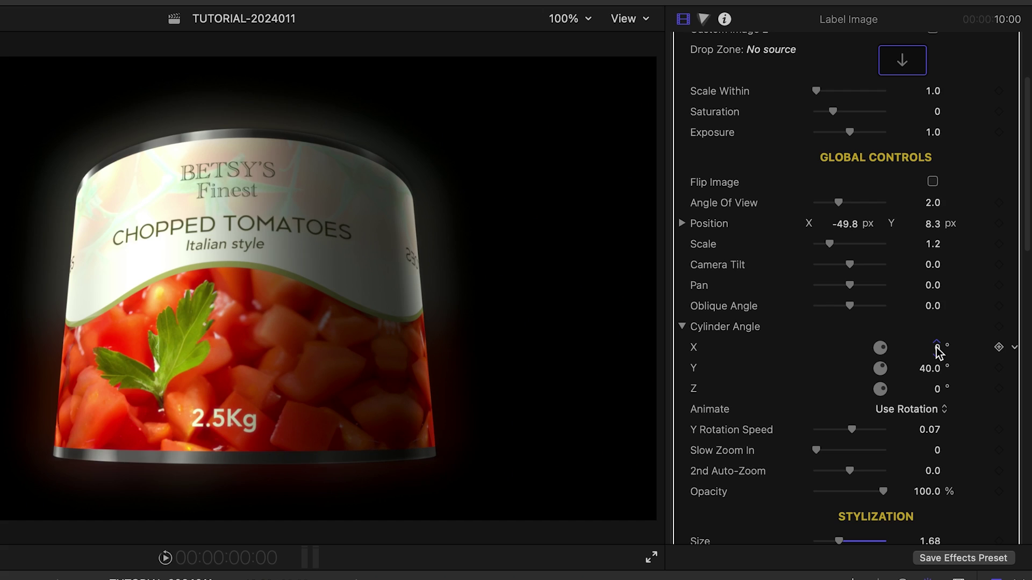
# Set Cylinder Angle X to 0 and make the tin turn slowly the other way on Y.
pyautogui.moveTo(930, 348); pyautogui.dragTo(935, 386)
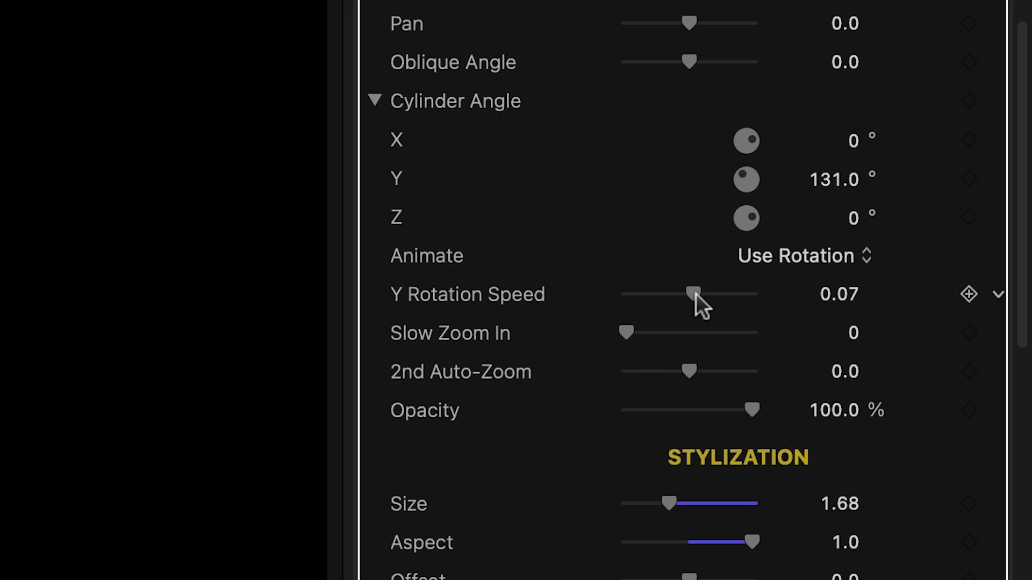
pyautogui.moveTo(696, 295); pyautogui.dragTo(743, 299)
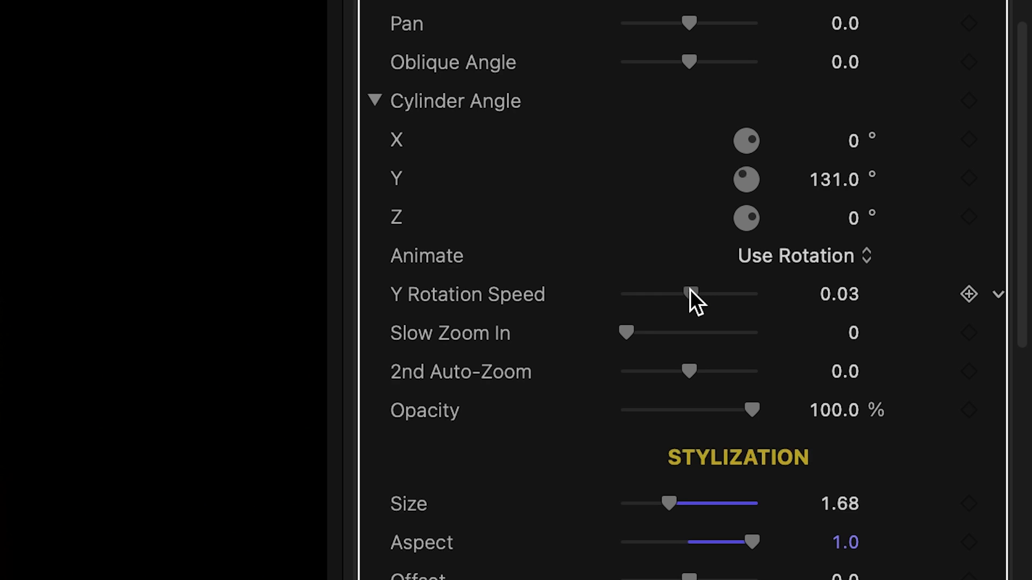
pyautogui.moveTo(690, 290); pyautogui.dragTo(686, 288)
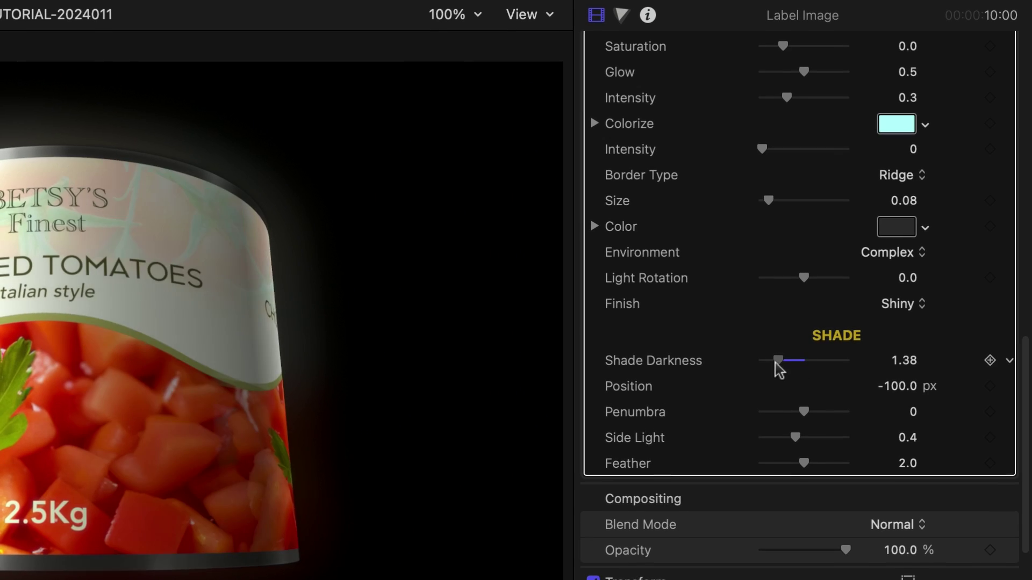
# Darken the tin's shade to 2.1 with a softer 0.35 penumbra, then move into Cube Clip 1.
pyautogui.moveTo(775, 363); pyautogui.dragTo(804, 359)
pyautogui.moveTo(812, 399); pyautogui.dragTo(864, 385)
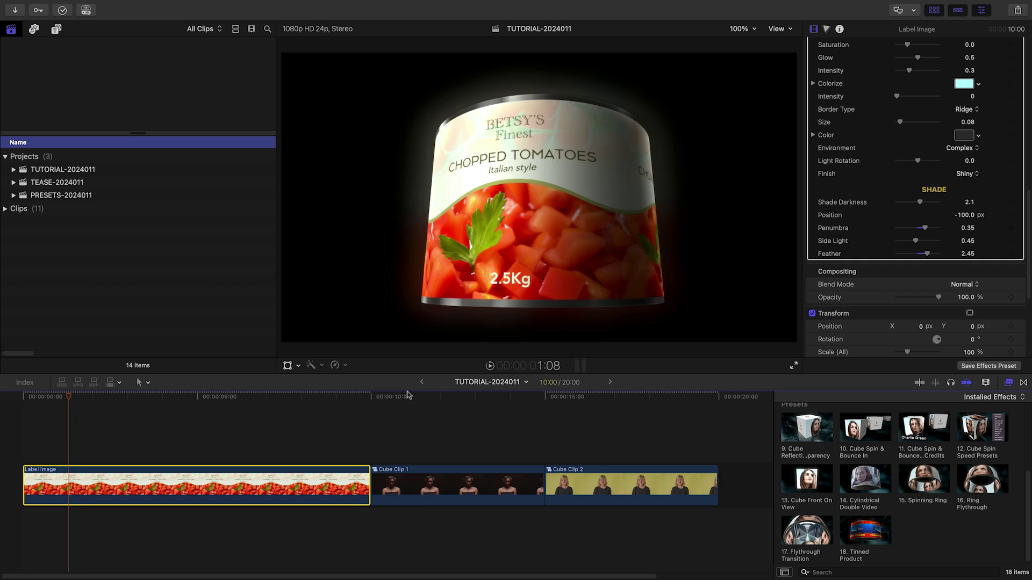
pyautogui.moveTo(408, 395); pyautogui.dragTo(463, 398)
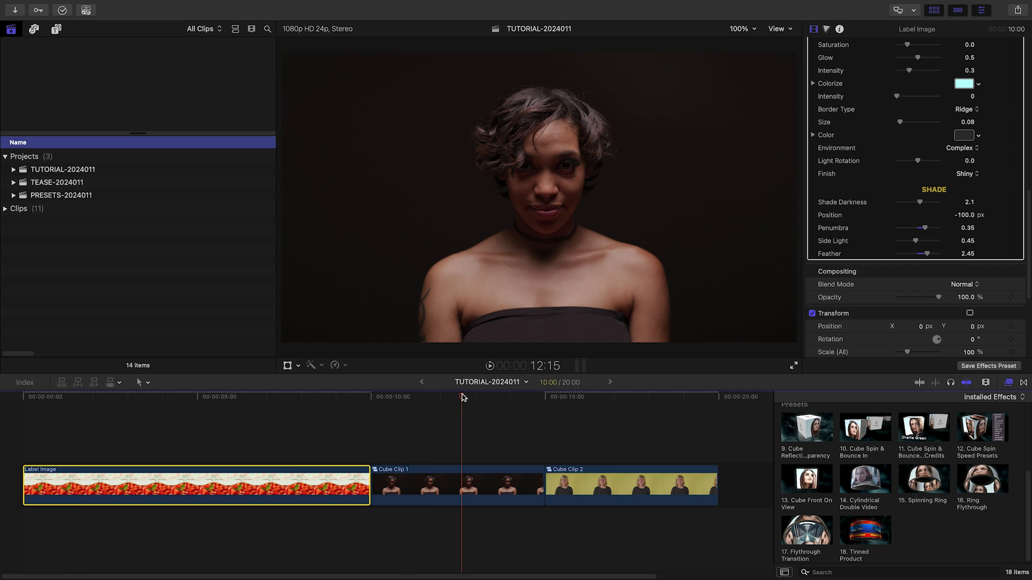
# Use Cube Clip 5 as the cube's top face image, shift the left face image, and brighten the faces.
pyautogui.moveTo(1028, 513); pyautogui.dragTo(1029, 371)
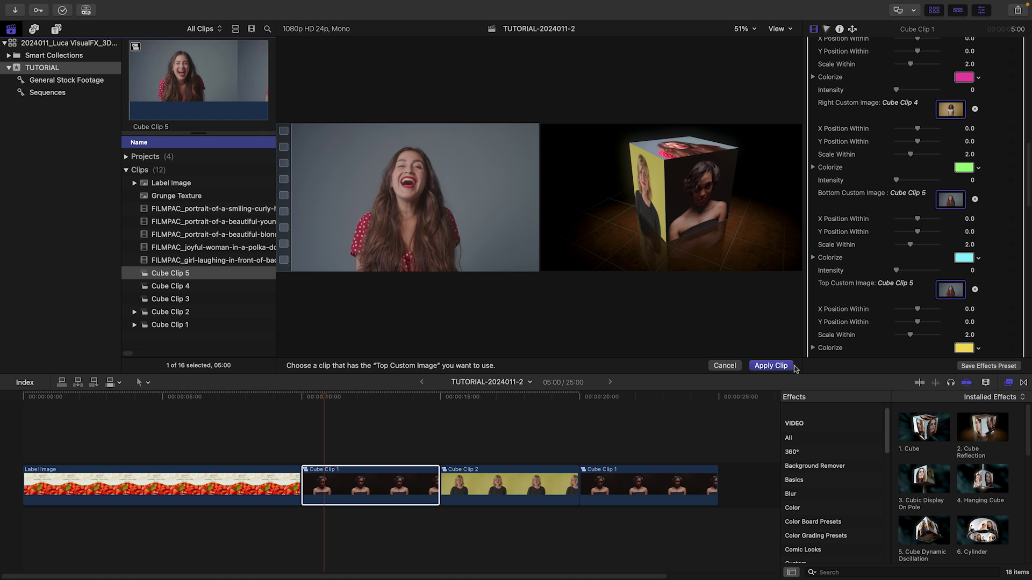
pyautogui.click(764, 365)
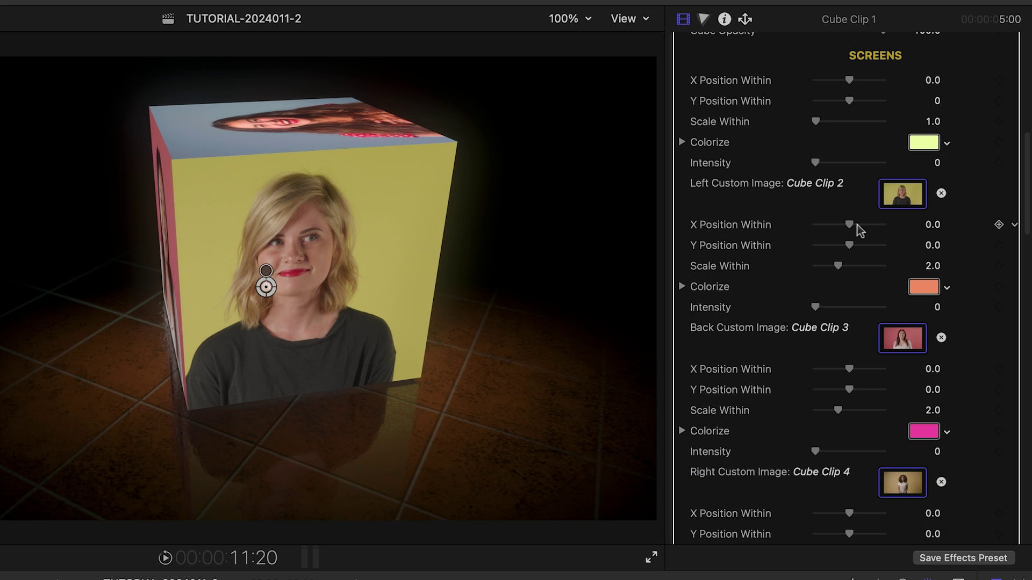
pyautogui.moveTo(856, 230); pyautogui.dragTo(860, 231)
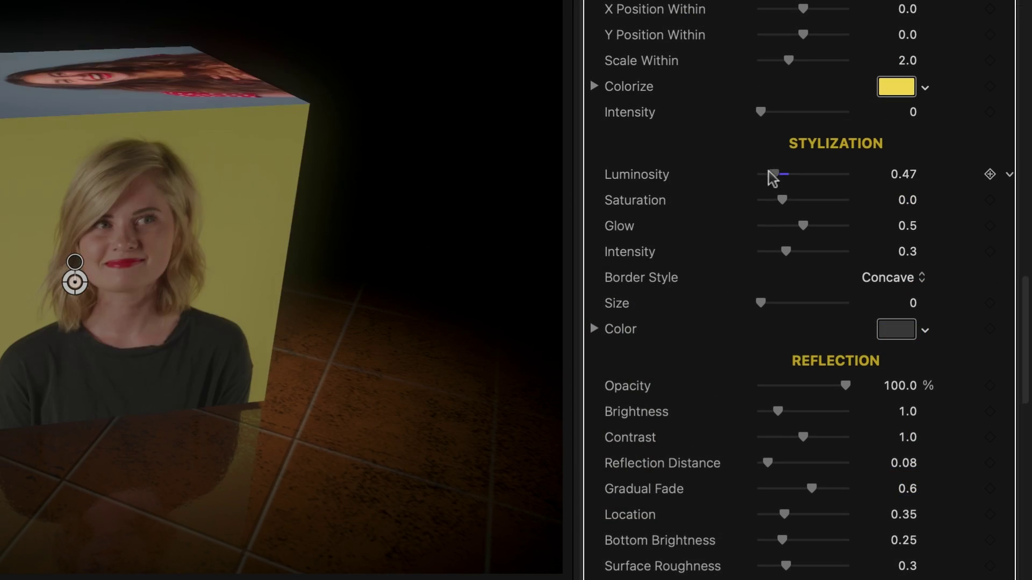
pyautogui.moveTo(772, 172); pyautogui.dragTo(877, 201)
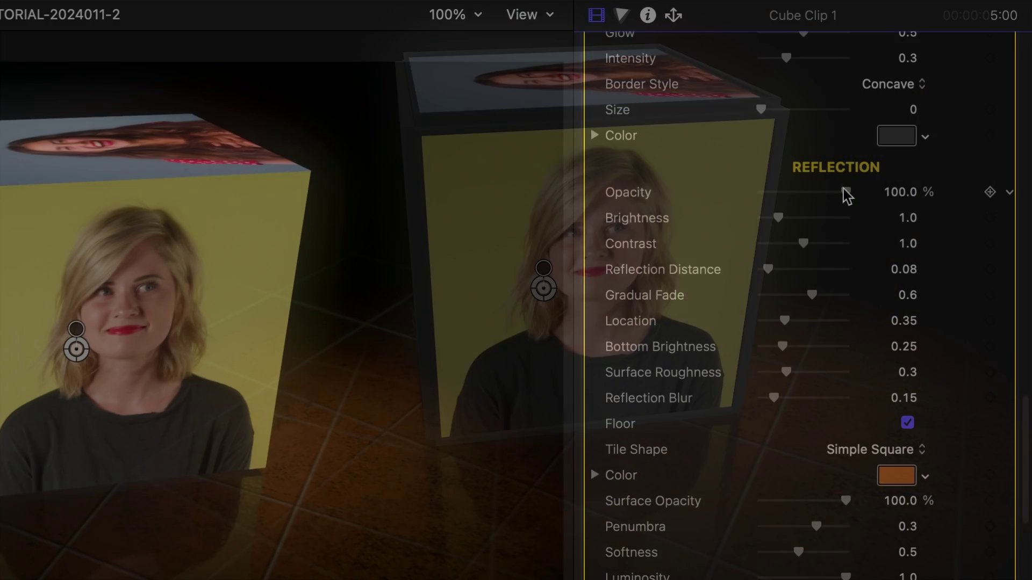
# Adjust the cube's floor reflection opacity, brightness and distance, toggling the tiled floor off and on.
pyautogui.moveTo(843, 193)
pyautogui.mouseDown()
pyautogui.moveTo(819, 192)
pyautogui.moveTo(858, 194)
pyautogui.mouseUp()
pyautogui.moveTo(802, 211)
pyautogui.mouseDown()
pyautogui.moveTo(843, 205)
pyautogui.moveTo(790, 207)
pyautogui.mouseUp()
pyautogui.moveTo(782, 256)
pyautogui.mouseDown()
pyautogui.moveTo(838, 257)
pyautogui.moveTo(794, 257)
pyautogui.mouseUp()
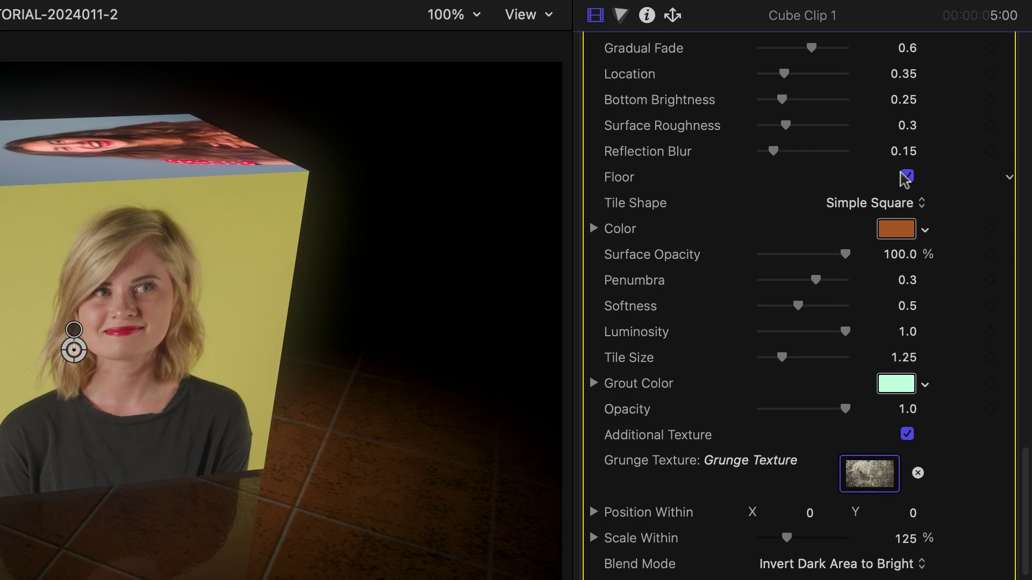
pyautogui.click(906, 178)
pyautogui.click(906, 177)
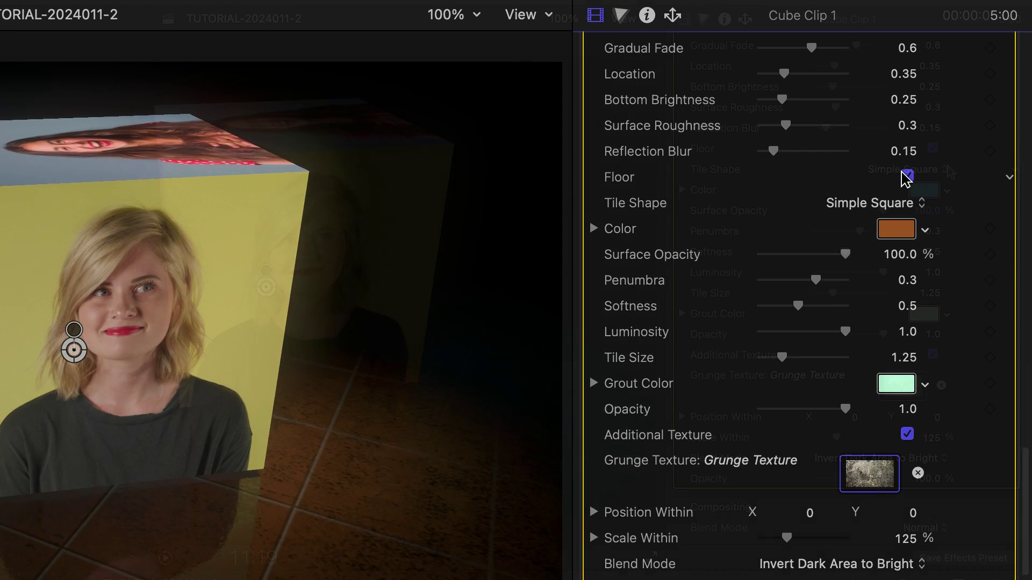
# Try Rectangle Shape and Solar tiles, settle on Hexagonal, and scrub back to about 10 seconds.
pyautogui.click(917, 204)
pyautogui.click(942, 194)
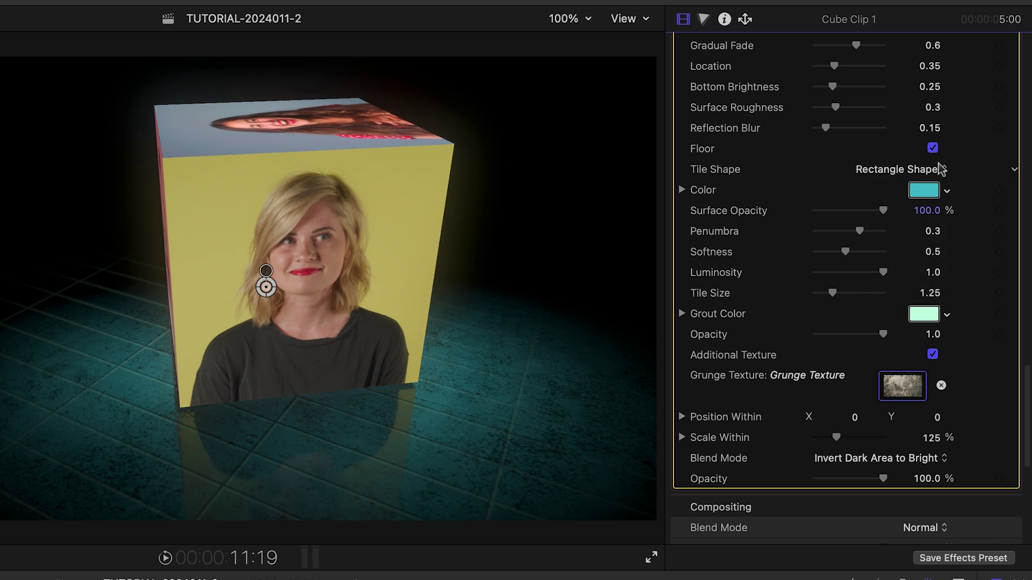
pyautogui.click(940, 170)
pyautogui.click(941, 194)
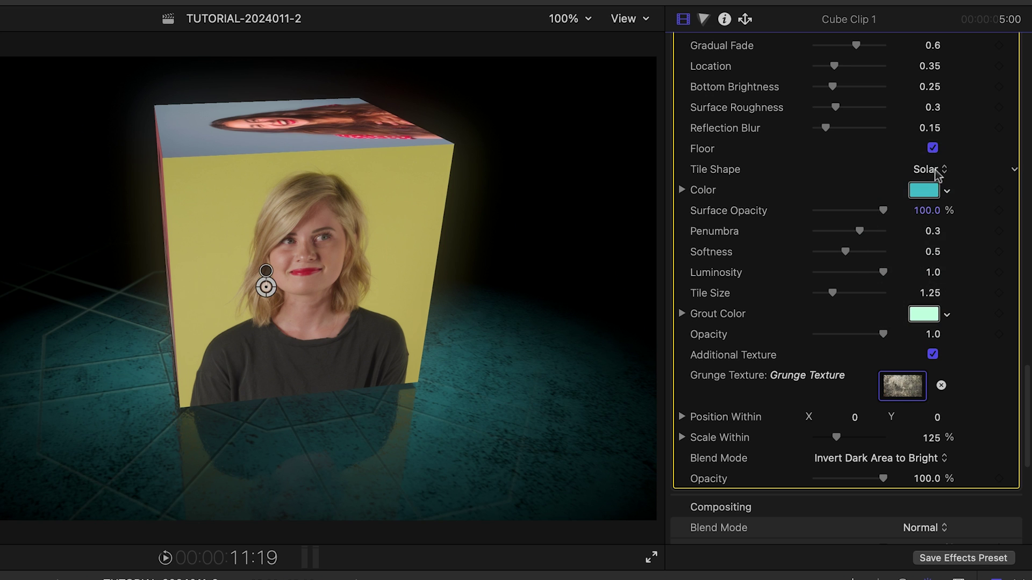
pyautogui.click(938, 171)
pyautogui.click(940, 230)
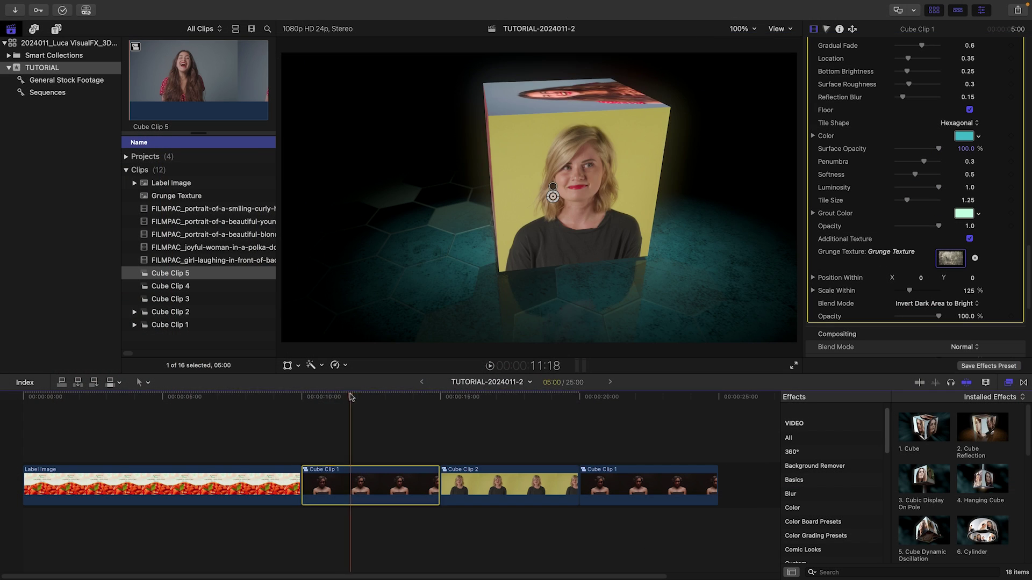
pyautogui.moveTo(322, 398); pyautogui.dragTo(310, 398)
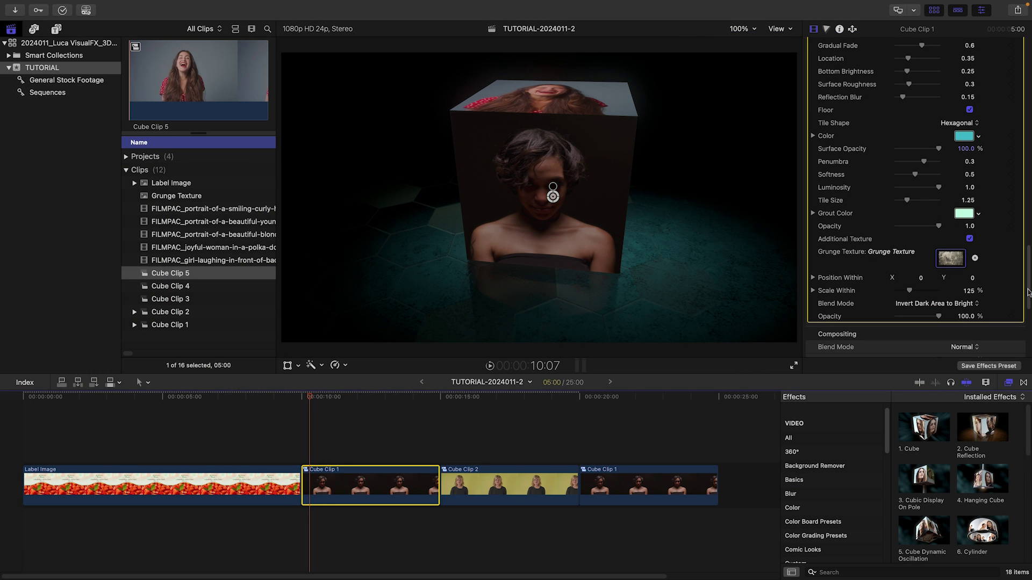
# Give the cube a slight oblique skew, settling on a slightly negative angle.
pyautogui.moveTo(1028, 292); pyautogui.dragTo(1021, 97)
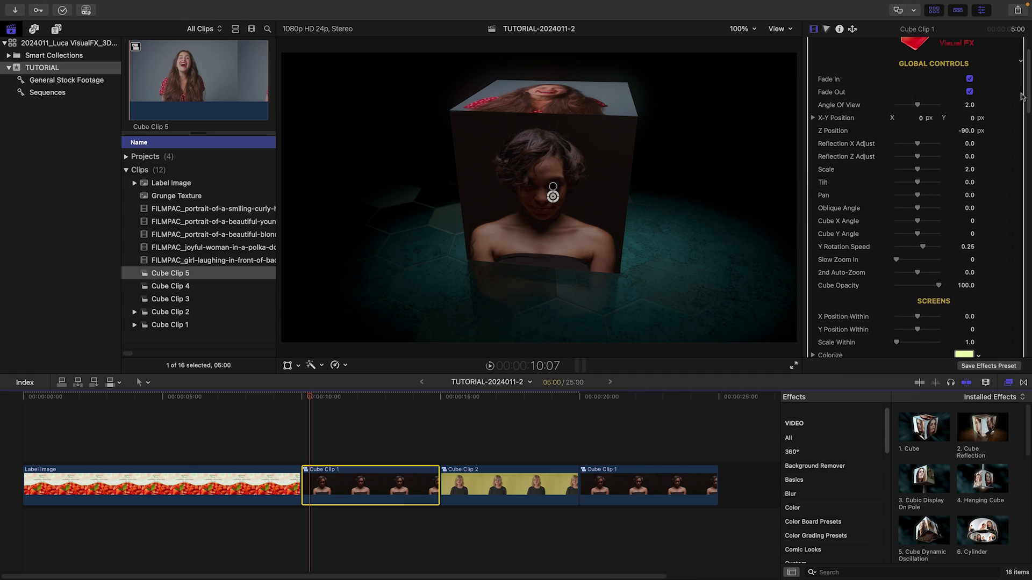
pyautogui.moveTo(917, 208); pyautogui.dragTo(923, 209)
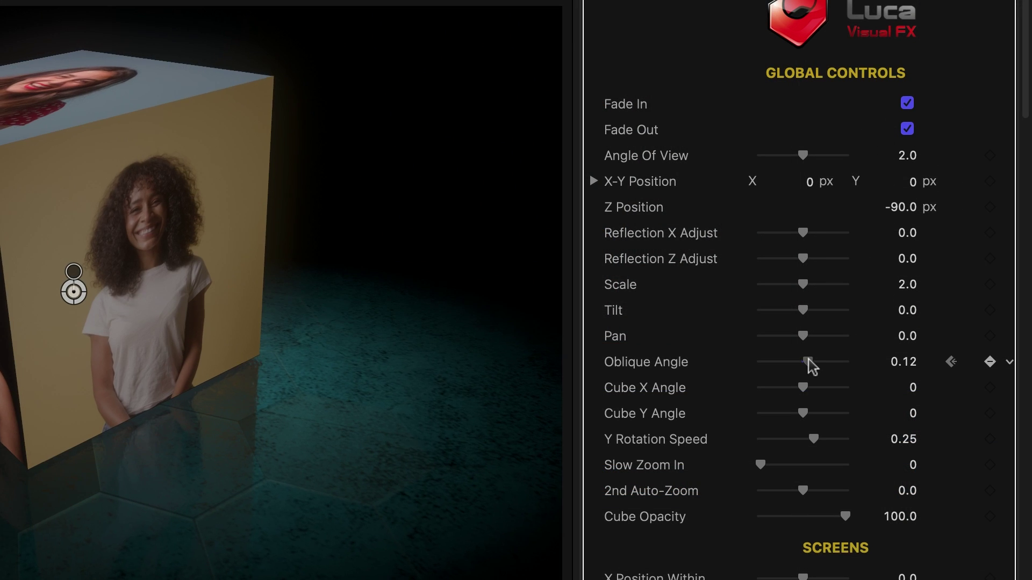
pyautogui.moveTo(808, 360); pyautogui.dragTo(800, 360)
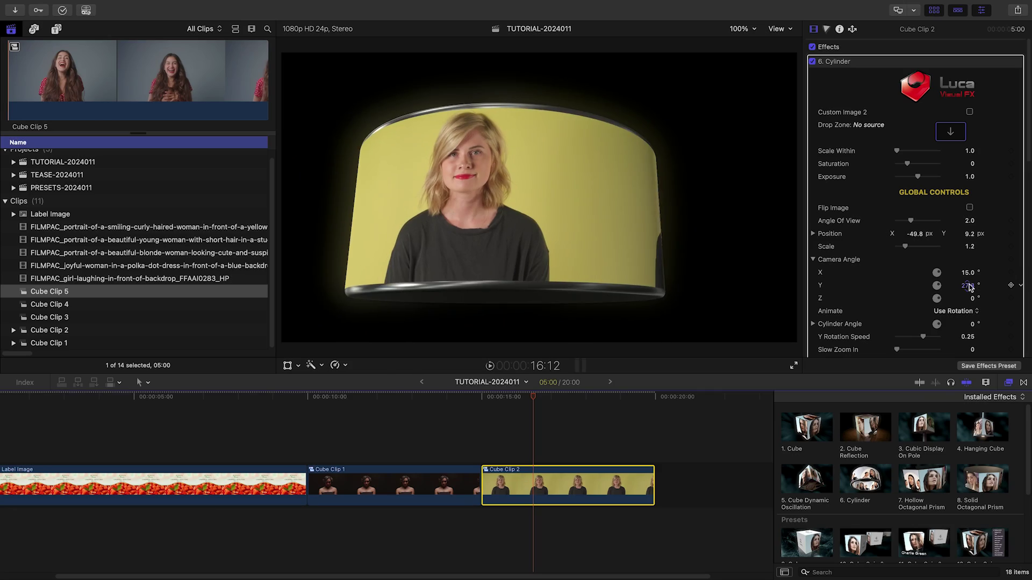
# Tilt the cylinder's Camera Angle X and set its Border Type to Round Ring.
pyautogui.moveTo(969, 273); pyautogui.dragTo(968, 273)
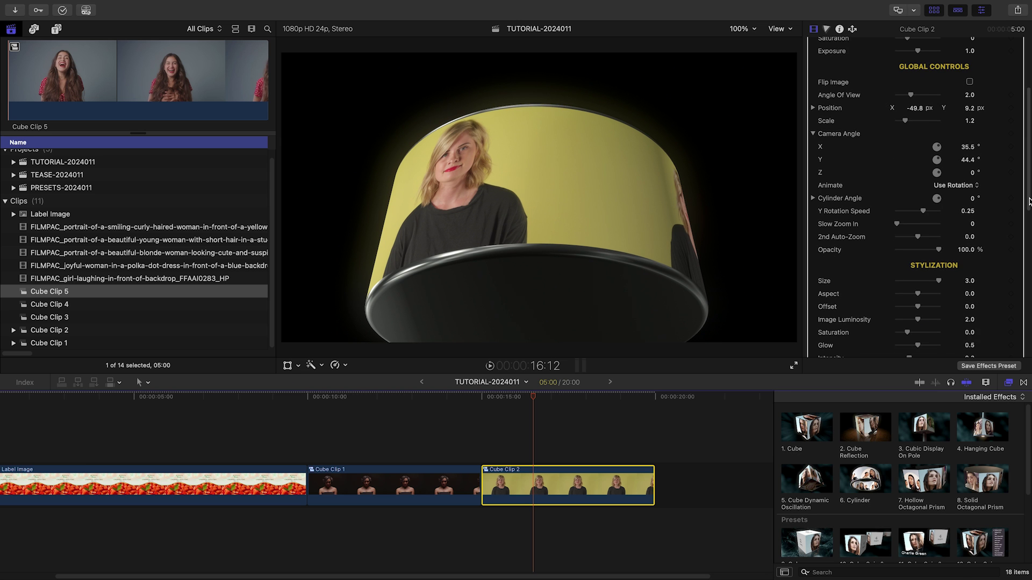
pyautogui.scroll(-5, 1030, 202)
pyautogui.click(969, 259)
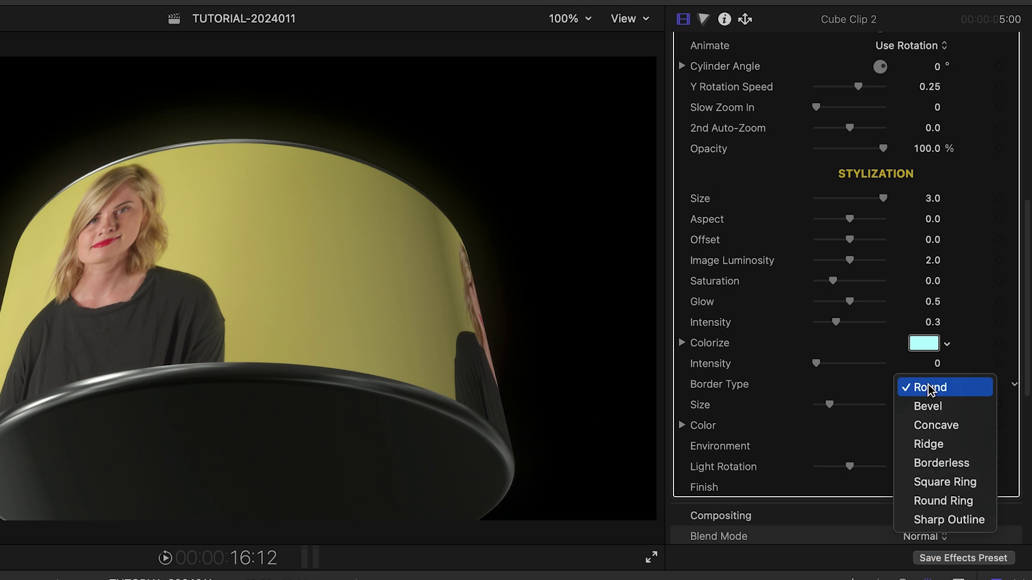
pyautogui.click(944, 501)
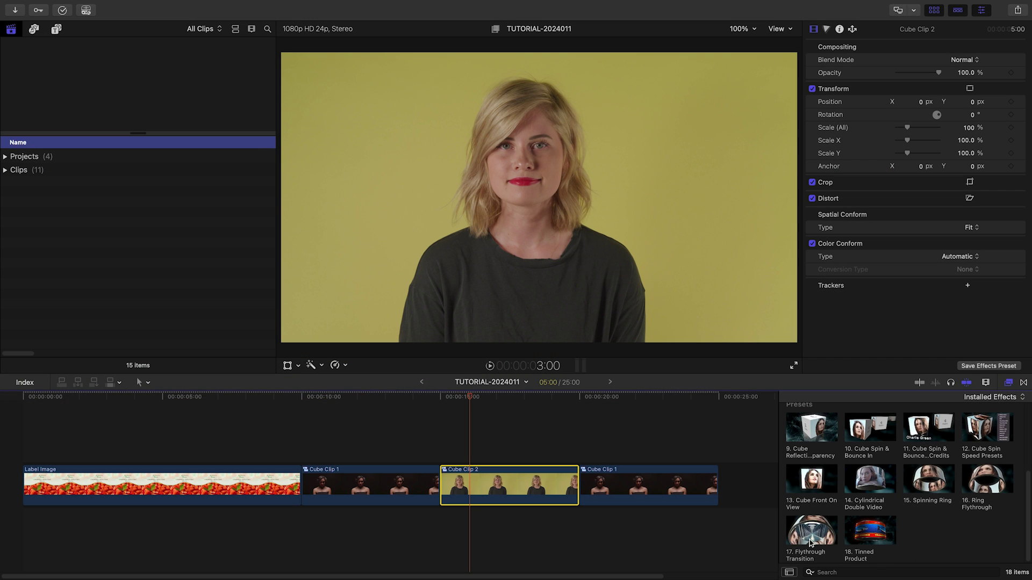
# Apply 17. Flythrough Transition to Cube Clip 2 targeting Cube Clip 5, then speed up the ring's rotation.
pyautogui.moveTo(512, 490); pyautogui.dragTo(512, 491)
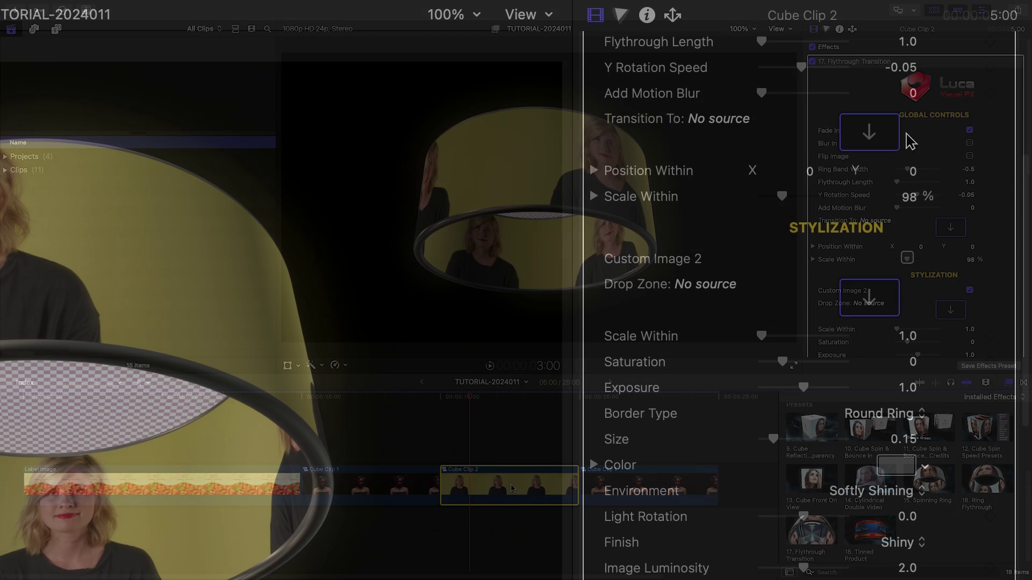
pyautogui.click(938, 87)
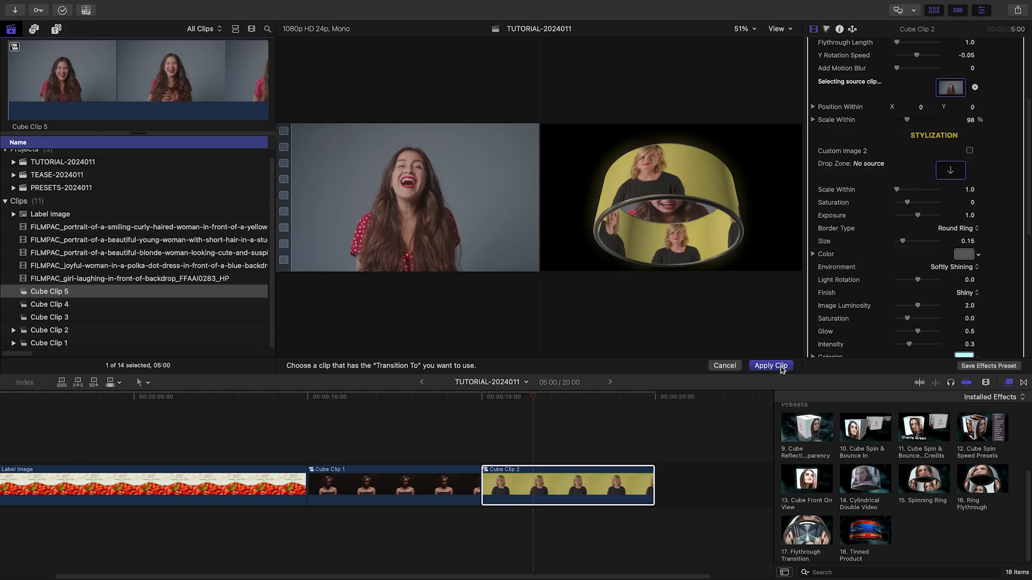
pyautogui.click(771, 369)
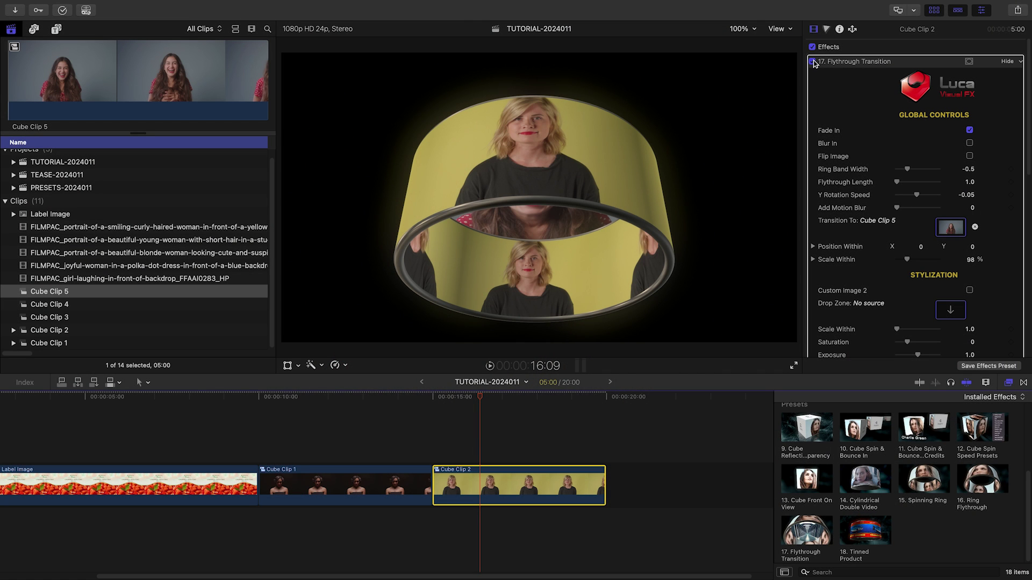
pyautogui.click(812, 61)
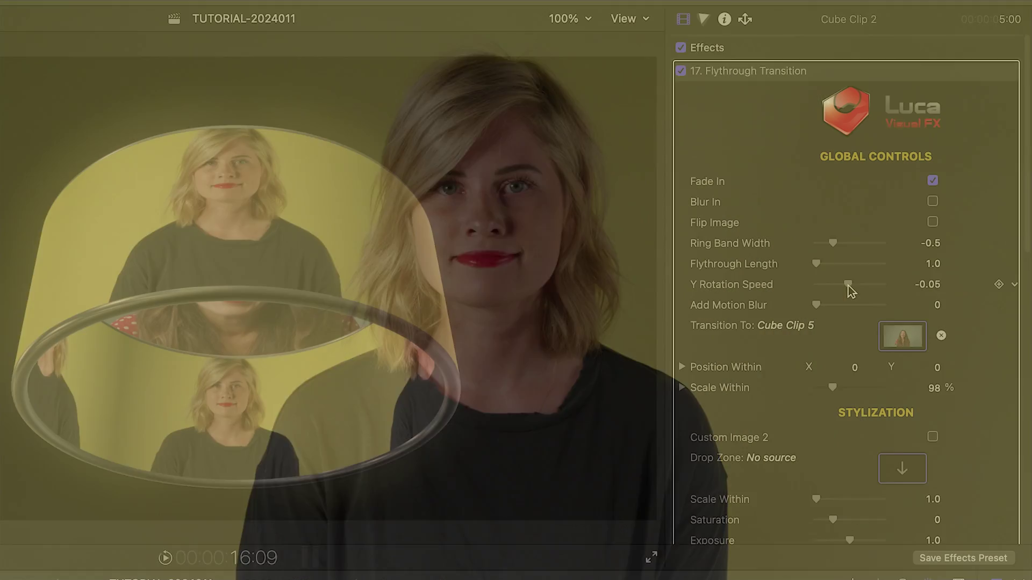
pyautogui.moveTo(850, 283)
pyautogui.mouseDown()
pyautogui.moveTo(860, 288)
pyautogui.moveTo(848, 287)
pyautogui.mouseUp()
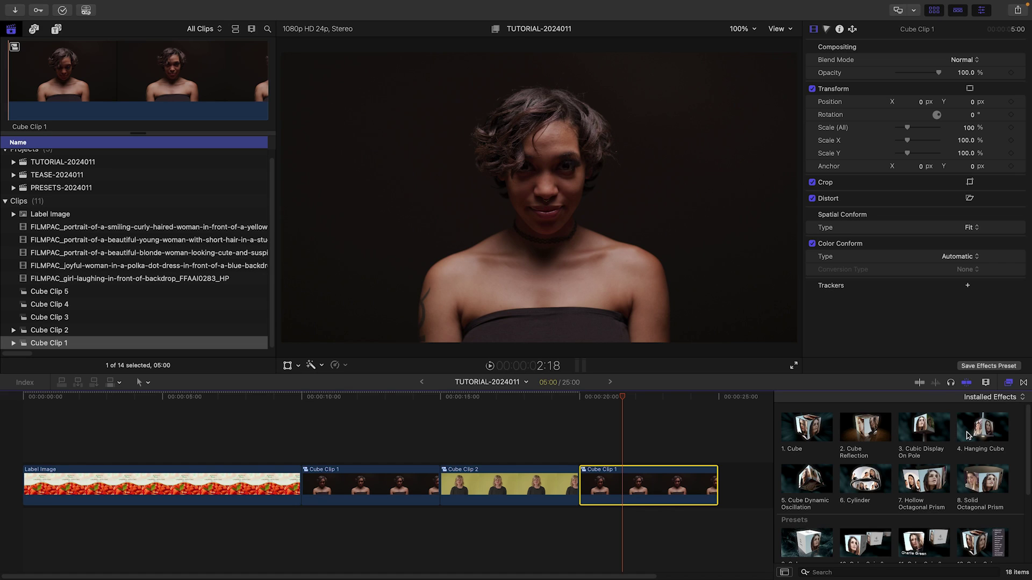
# Apply 3. Cubic Display On Pole to Cube Clip 1, set pole Light Rotation to 1.0, and view light Number options.
pyautogui.moveTo(968, 435)
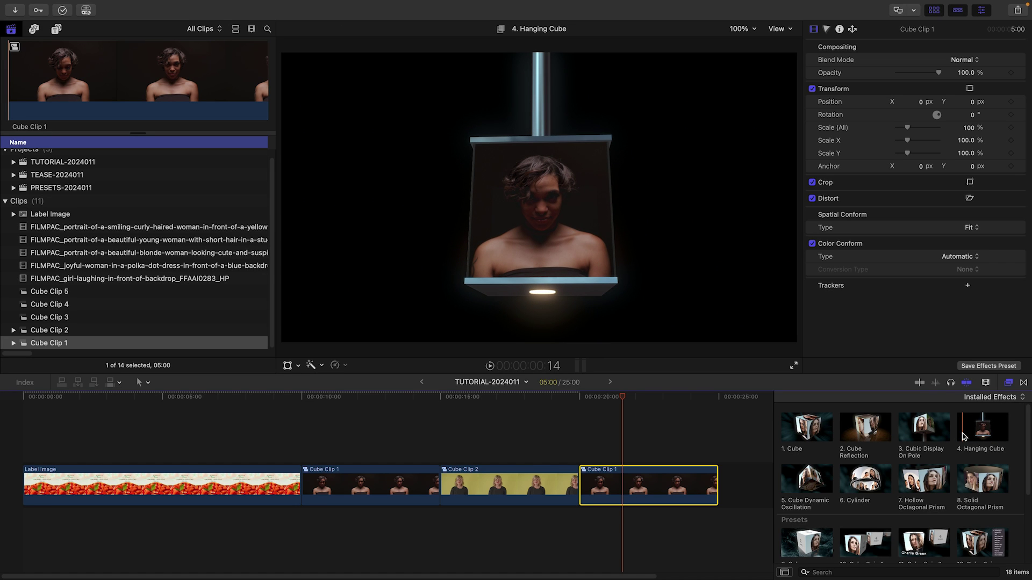
pyautogui.moveTo(923, 435)
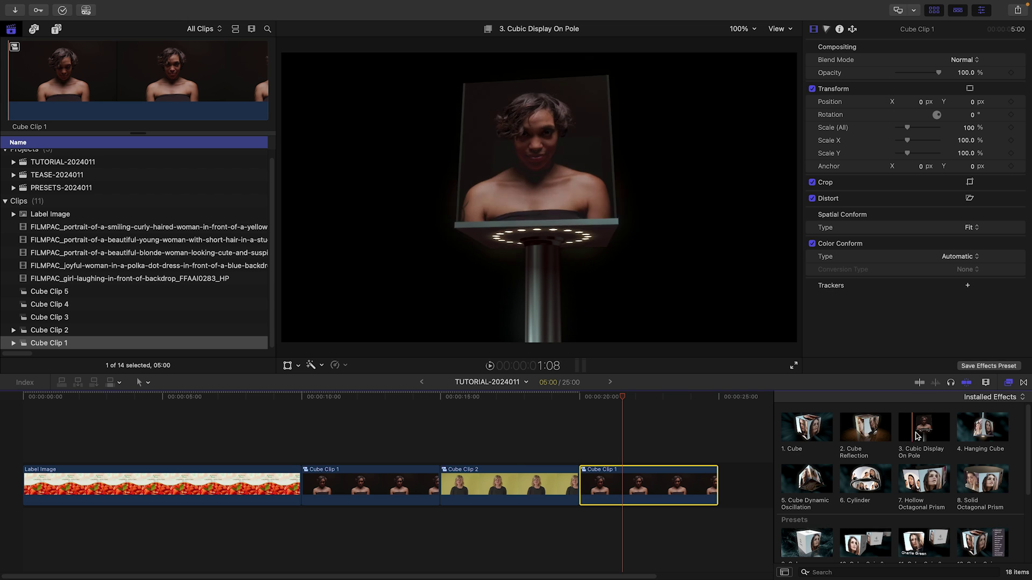
pyautogui.moveTo(923, 436); pyautogui.dragTo(667, 481)
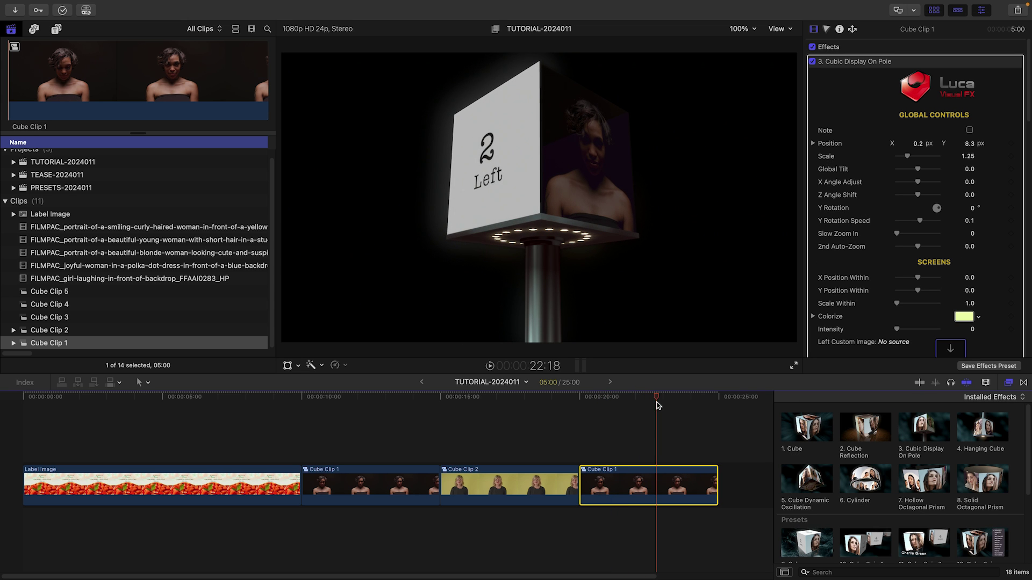
pyautogui.scroll(-15, 1030, 104)
pyautogui.moveTo(929, 232); pyautogui.dragTo(939, 231)
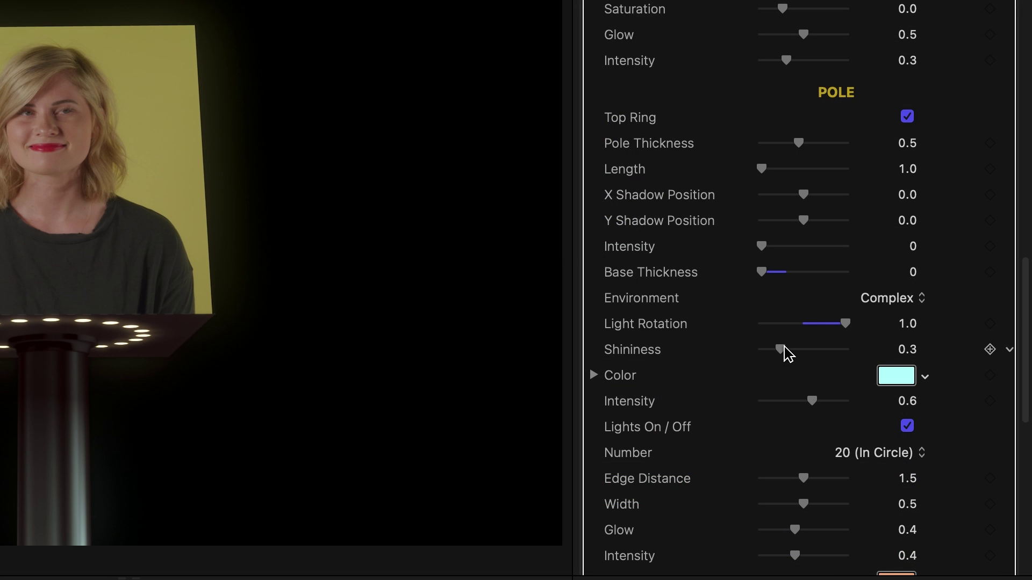
pyautogui.click(860, 295)
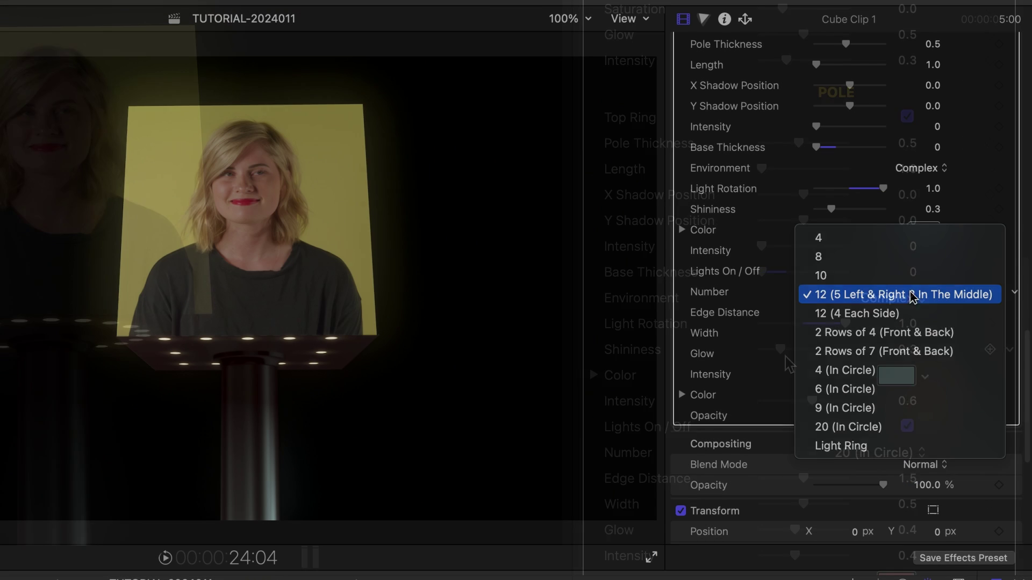